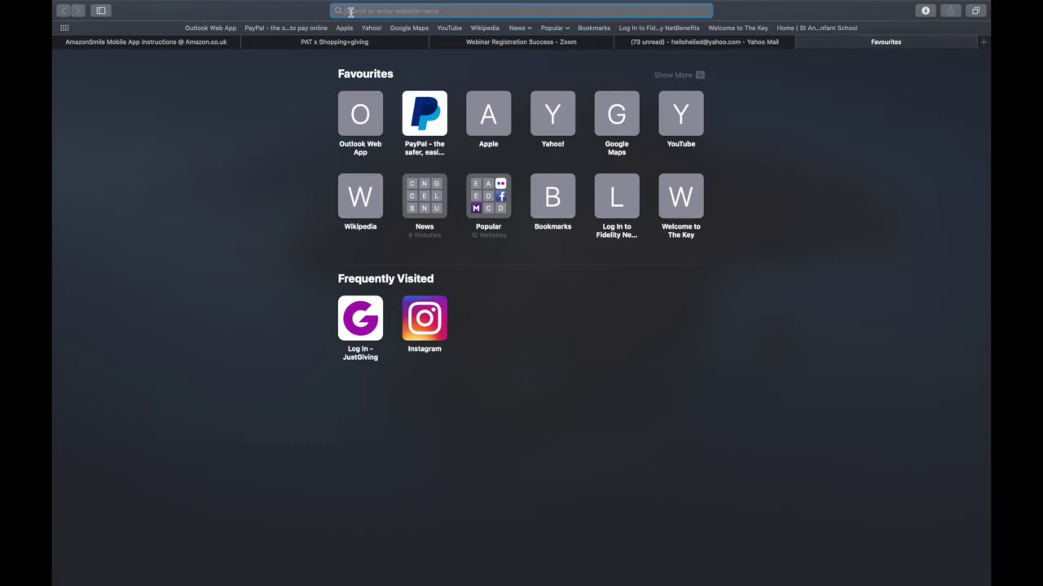
Load petsastherapy.shoppingandgiving.com from Safari's address bar.
type("petsastherapy.shoppingandgiving.com")
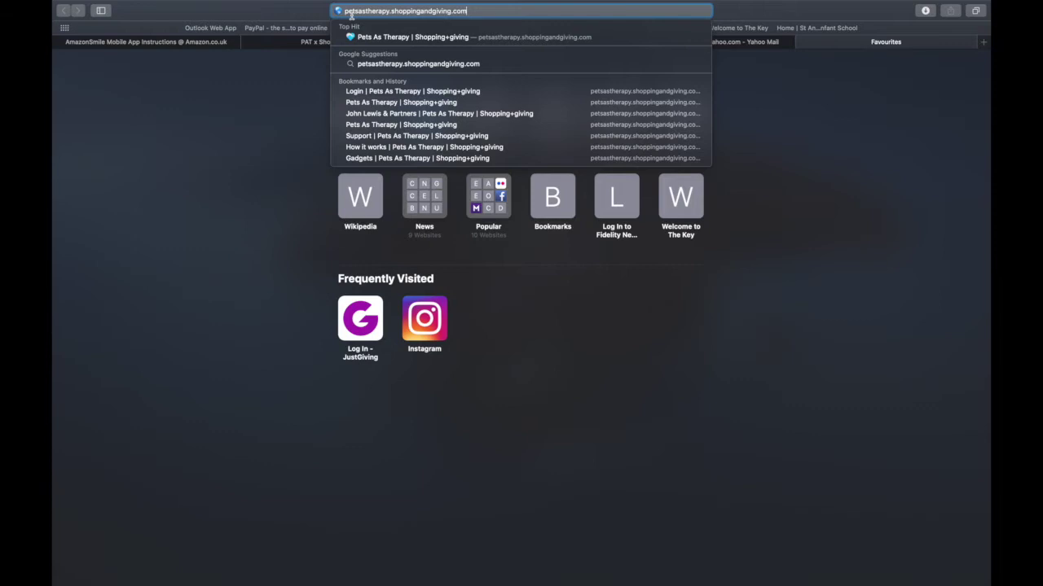
key("Return")
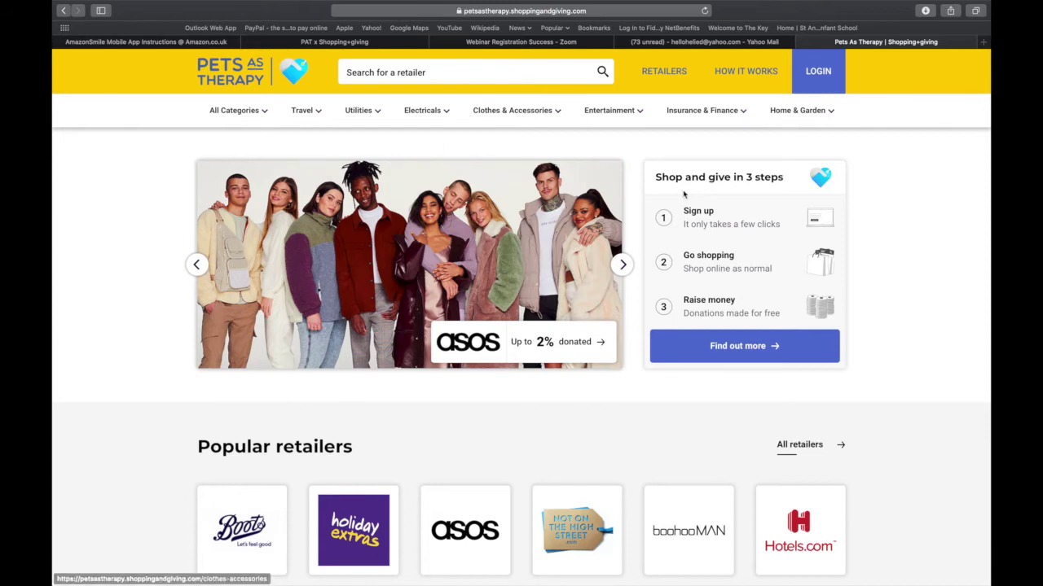
Open the site's login page using LOGIN in the yellow header.
left_click(819, 72)
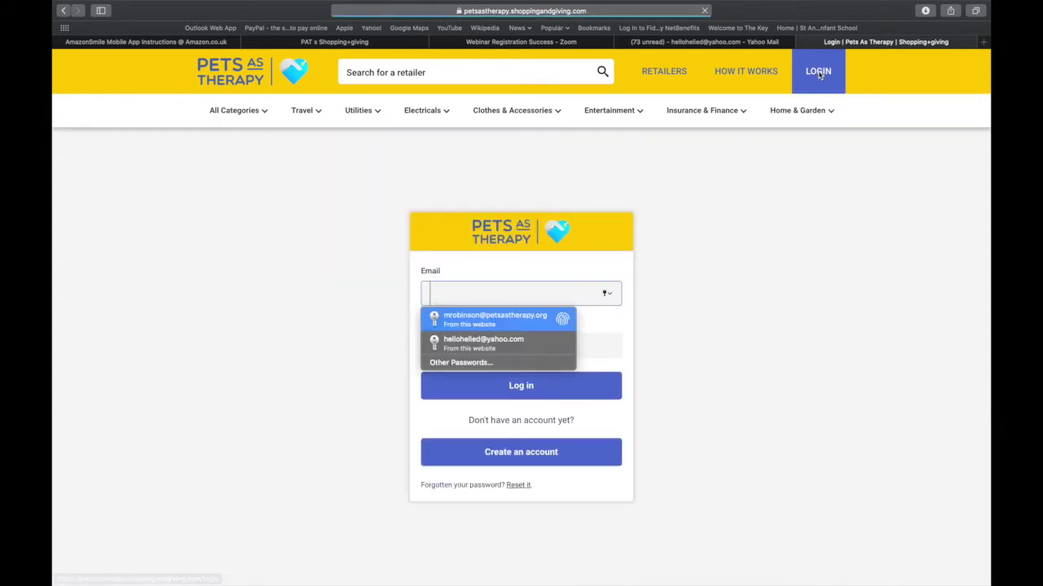
left_click(788, 326)
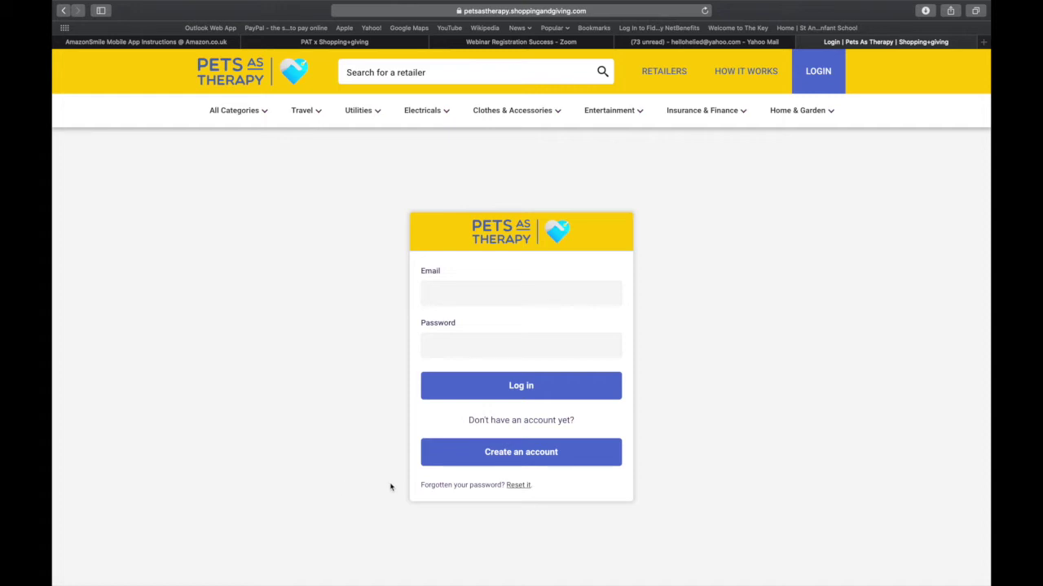
Start a new account and enter the first and last name.
left_click(516, 459)
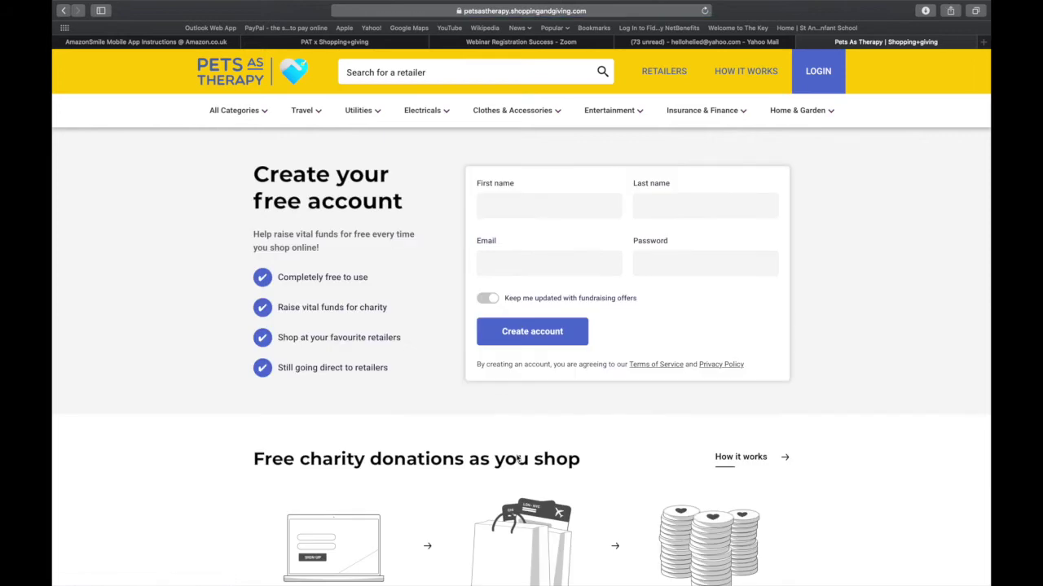
left_click(490, 204)
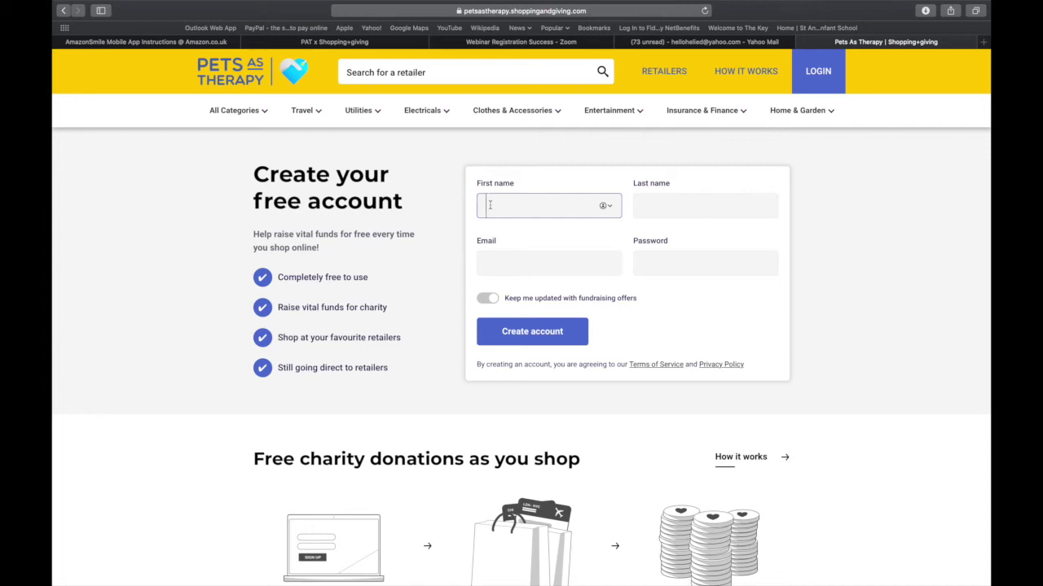
type("Jo")
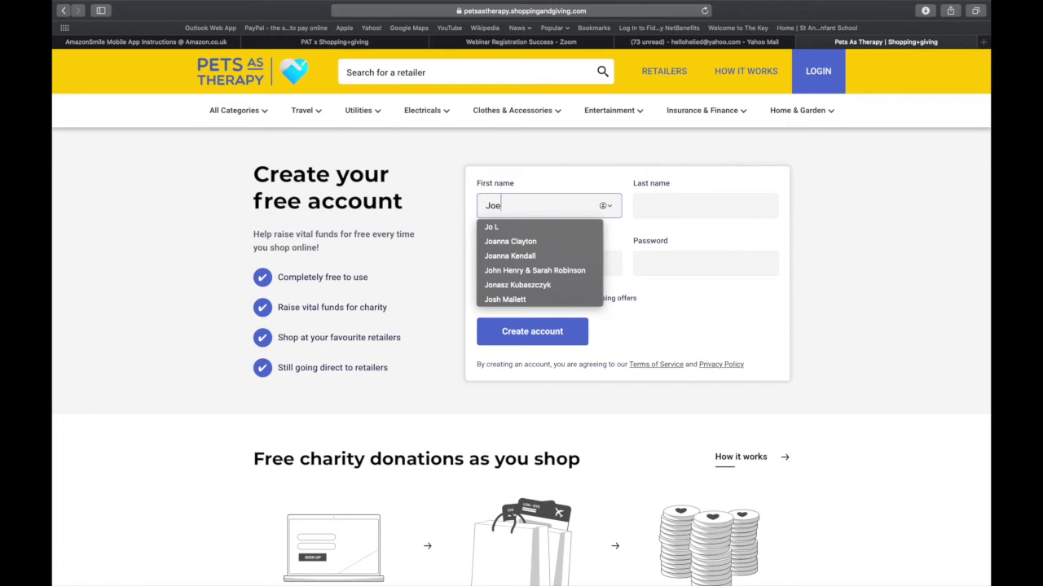
type("e")
left_click(671, 205)
type("Bloggs")
Enter the e-mail address and a self-chosen password, declining Safari's suggested one.
left_click(499, 265)
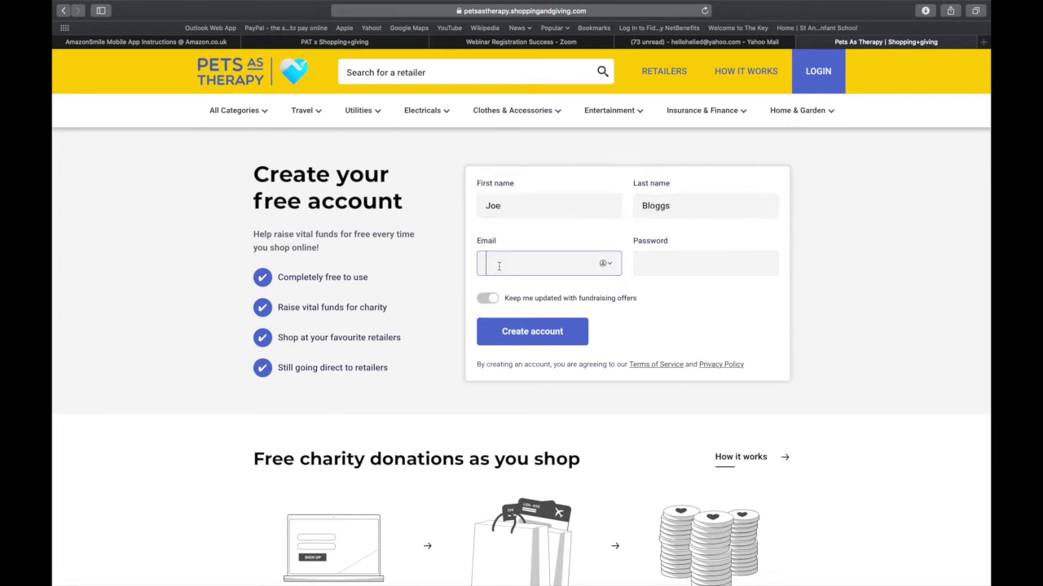
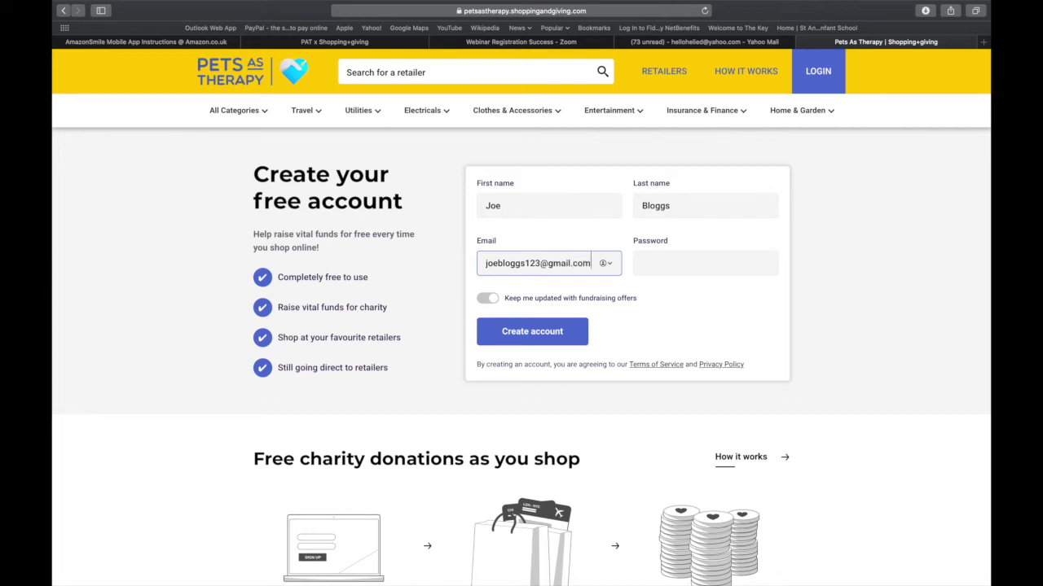
left_click(643, 270)
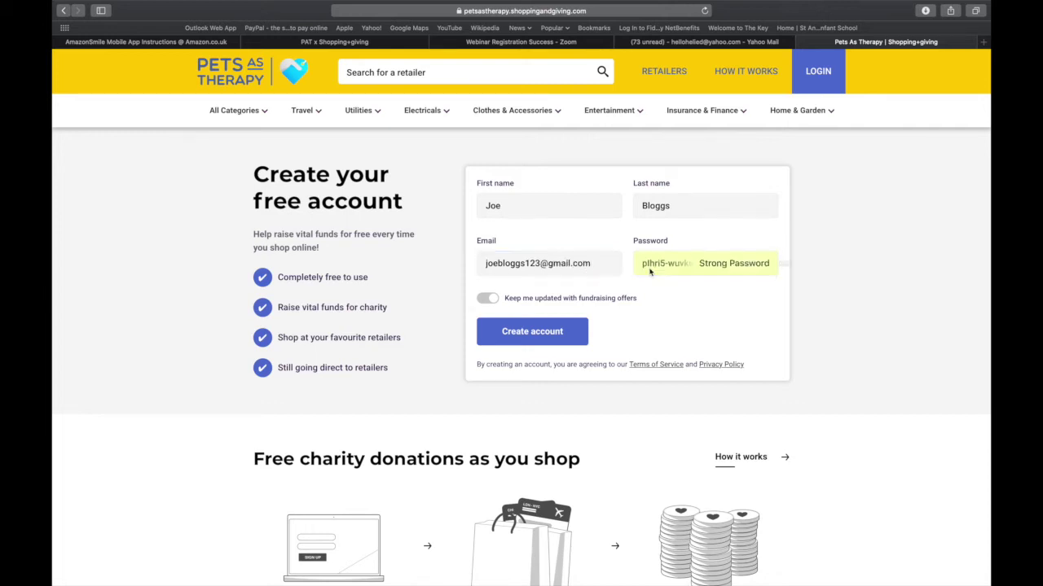
left_click(839, 296)
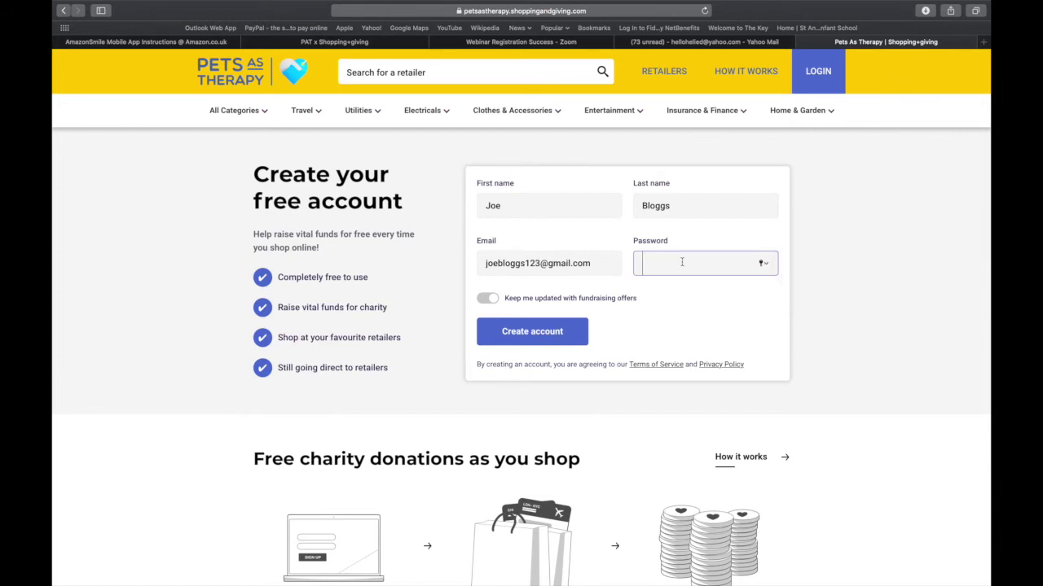
type("•••••")
Leave fundraising offer updates off and submit the sign-up form, declining password saving.
left_click(489, 299)
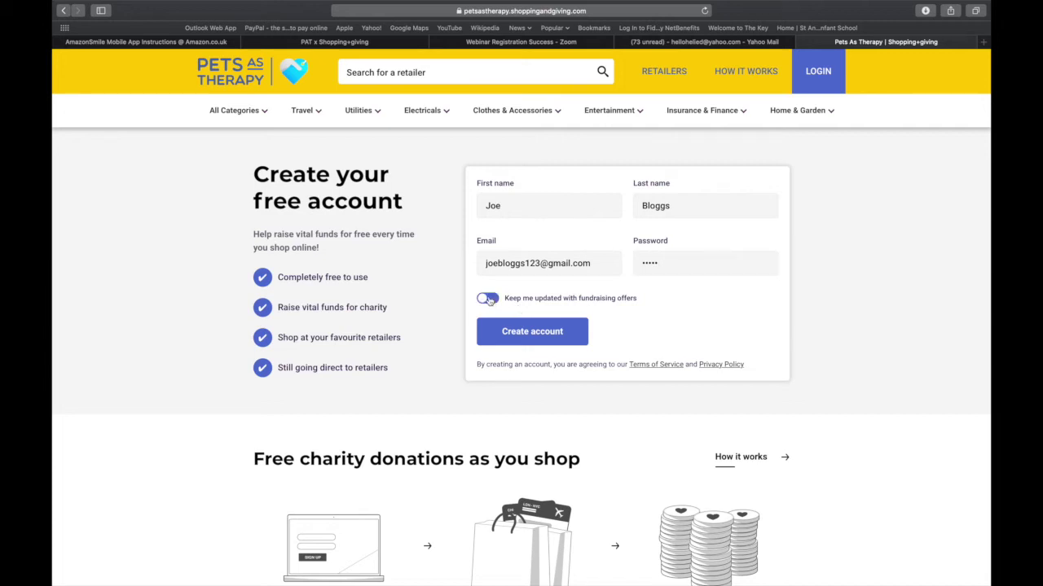
left_click(489, 299)
left_click(509, 212)
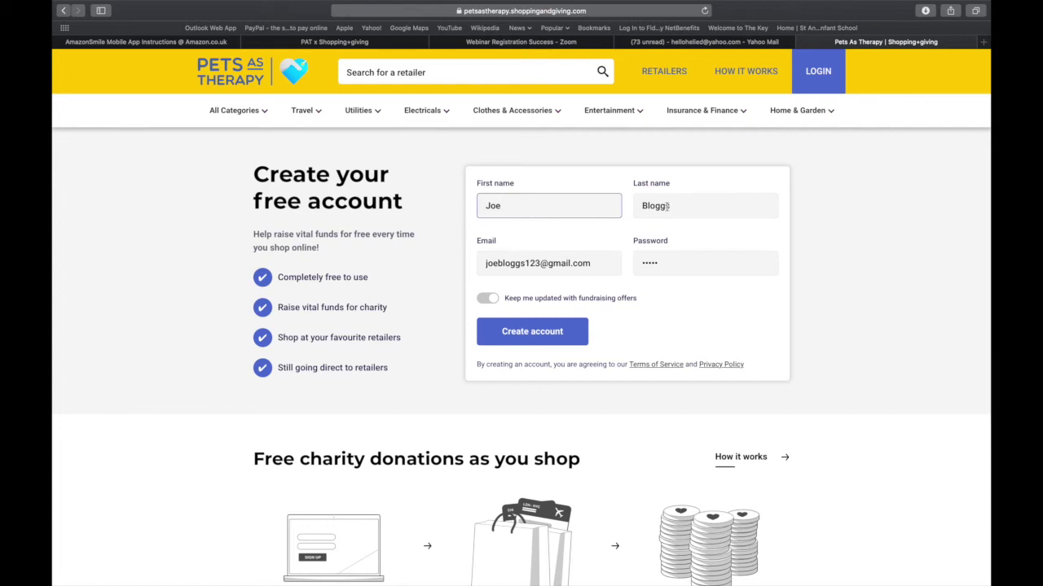
left_click(536, 336)
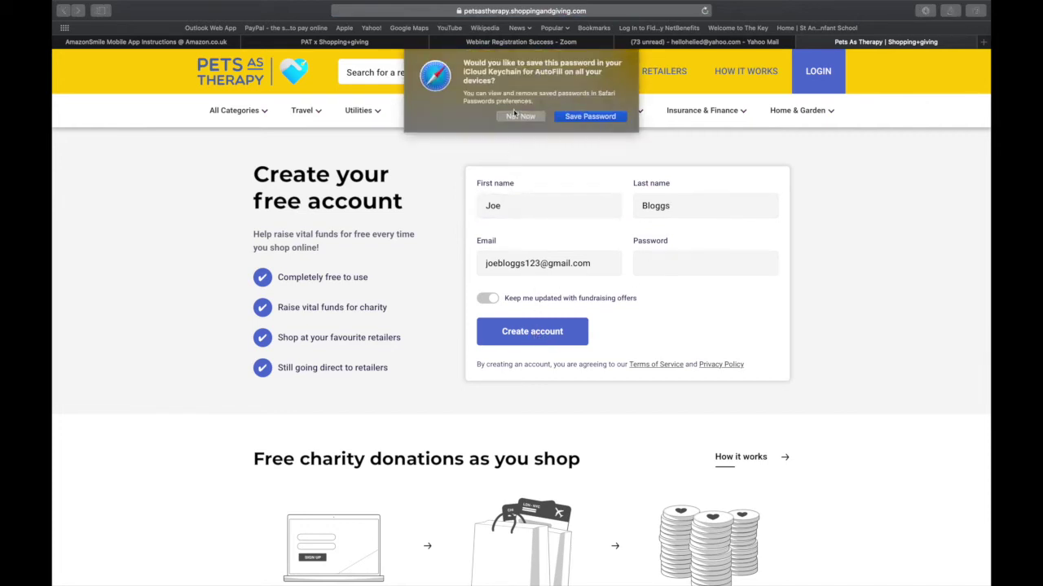
left_click(515, 117)
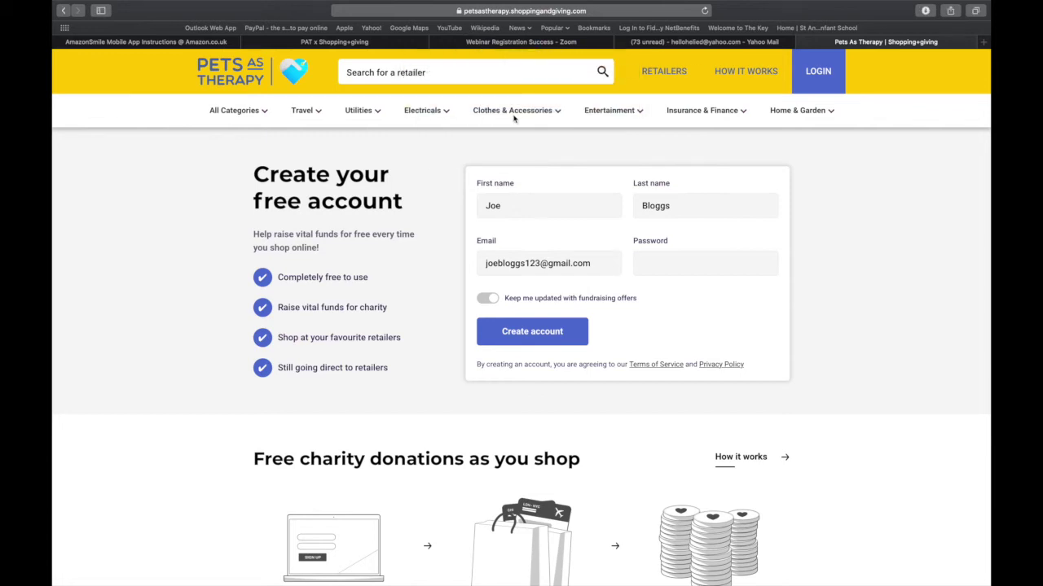
Re-enter the missing password, create the account, and decline Safari's save-password prompt.
left_click(531, 341)
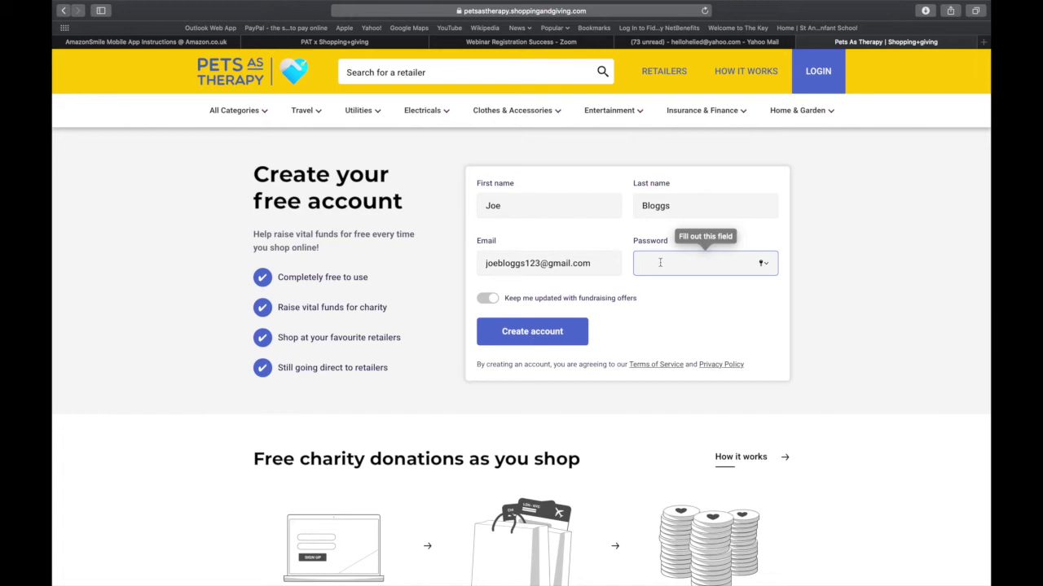
type("••••••")
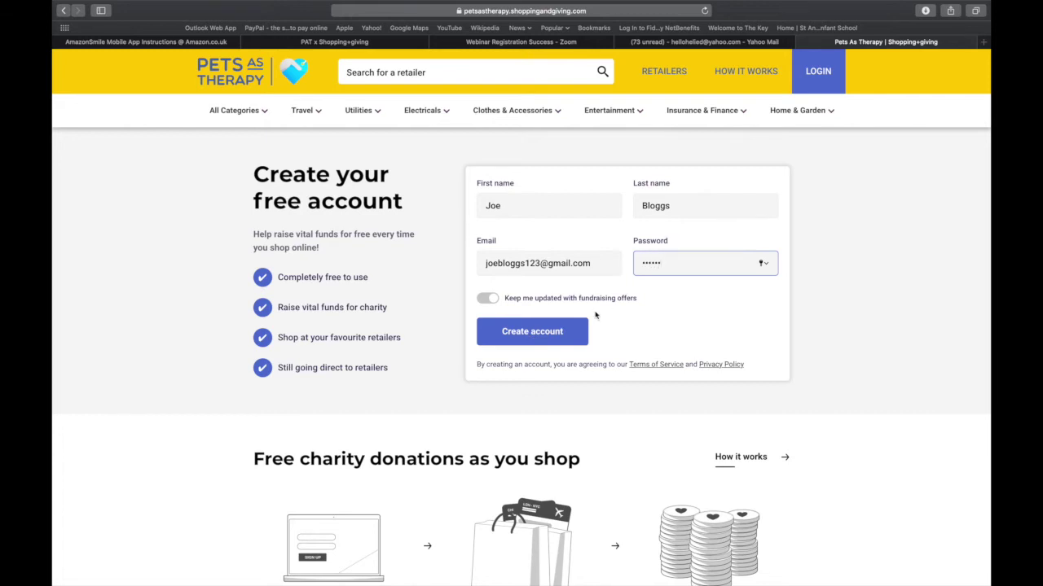
left_click(549, 330)
left_click(527, 117)
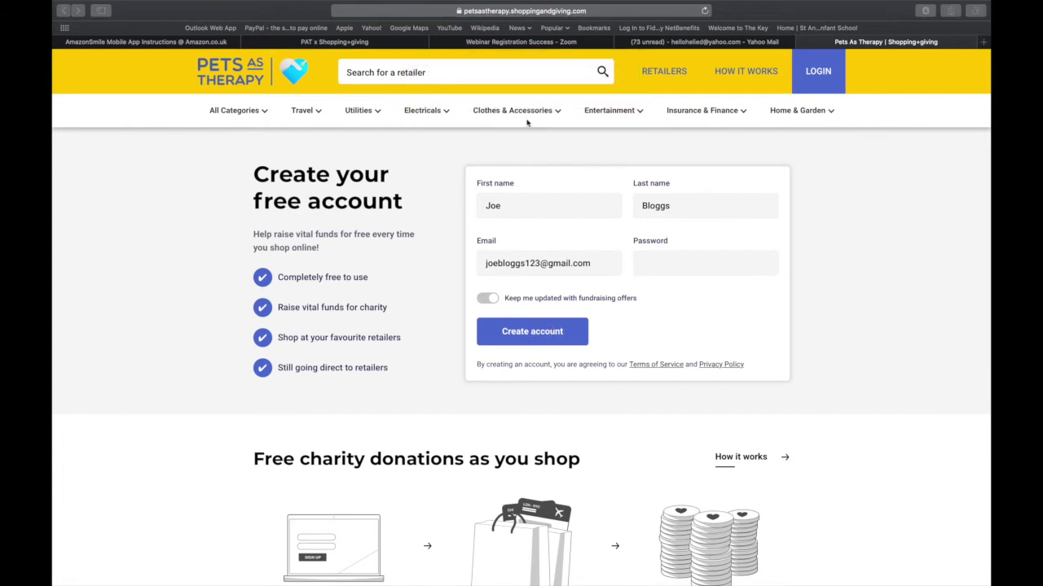
left_click(649, 264)
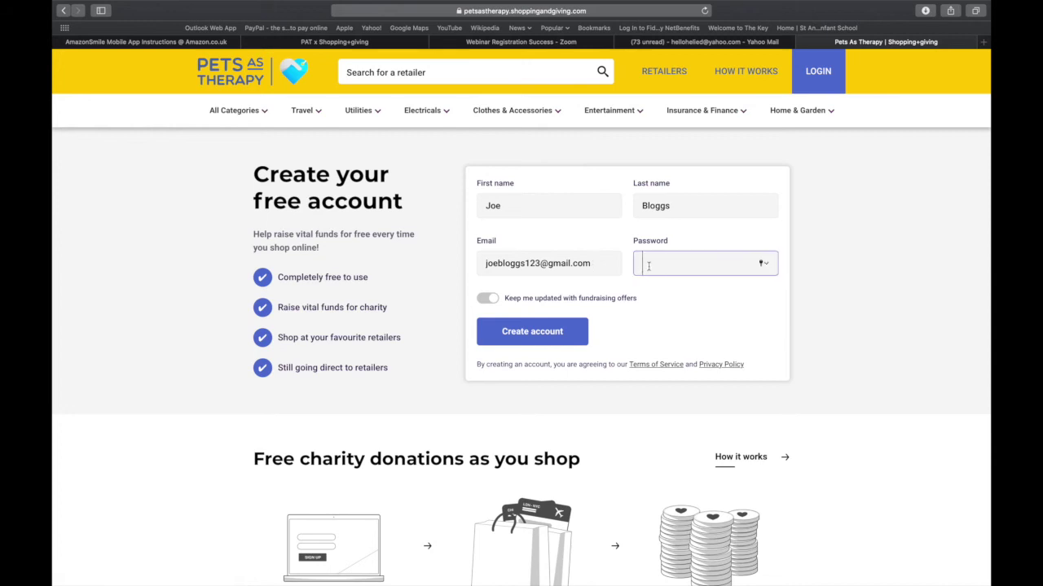
type("••••••••")
left_click(552, 333)
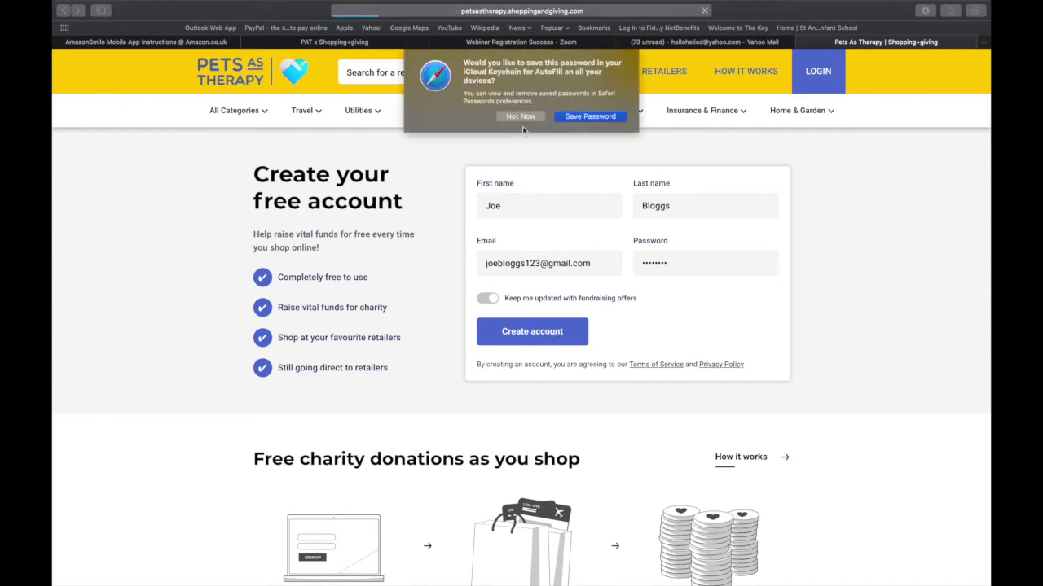
left_click(521, 116)
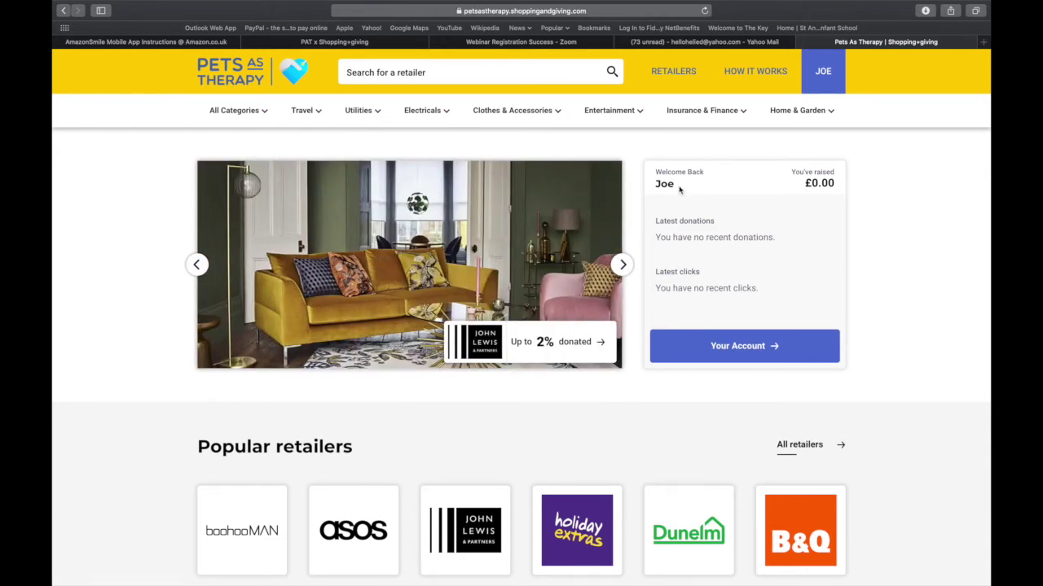
mouse_move(813, 101)
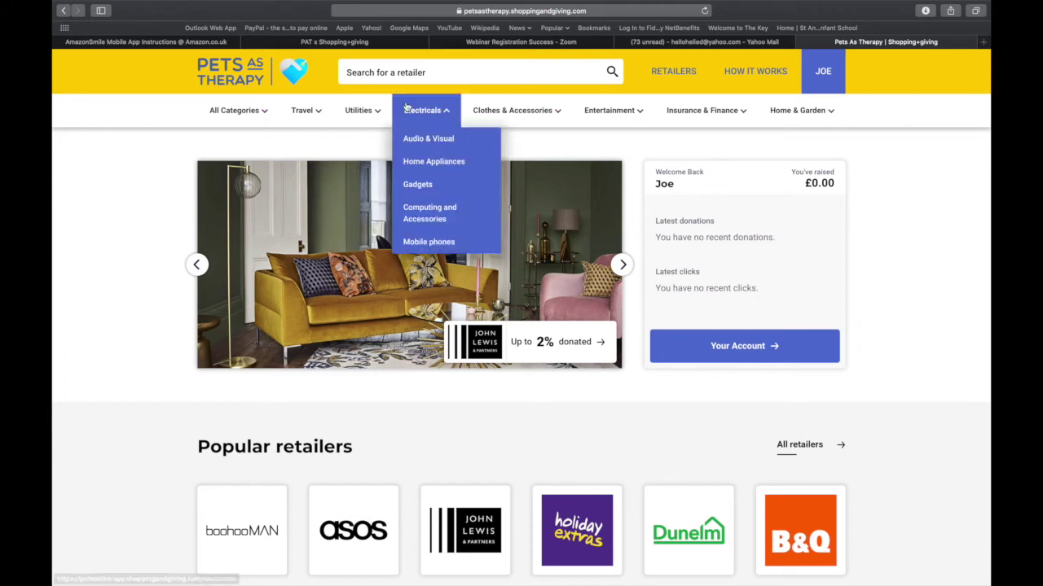
left_click(361, 73)
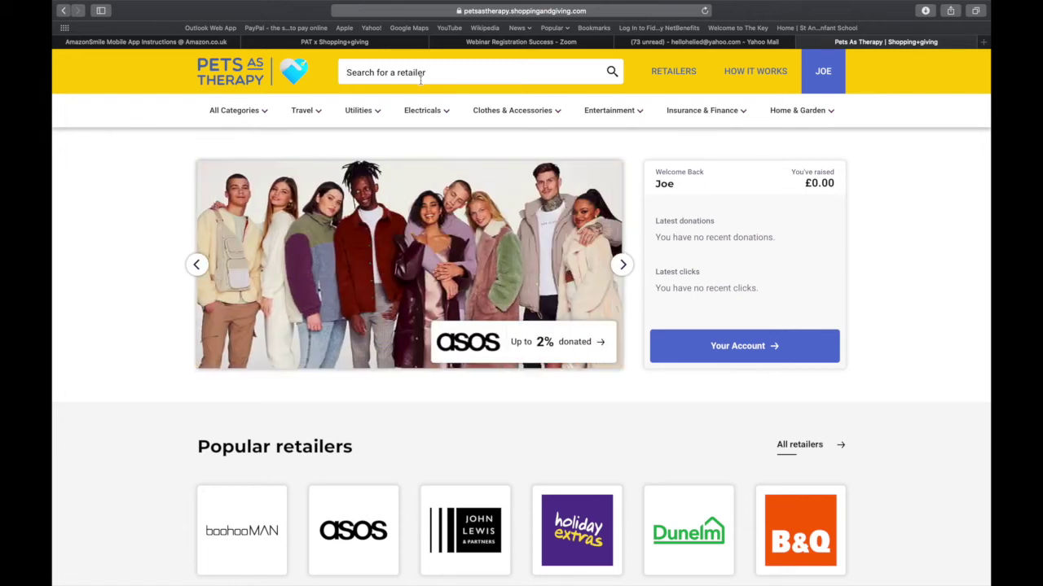
mouse_move(318, 117)
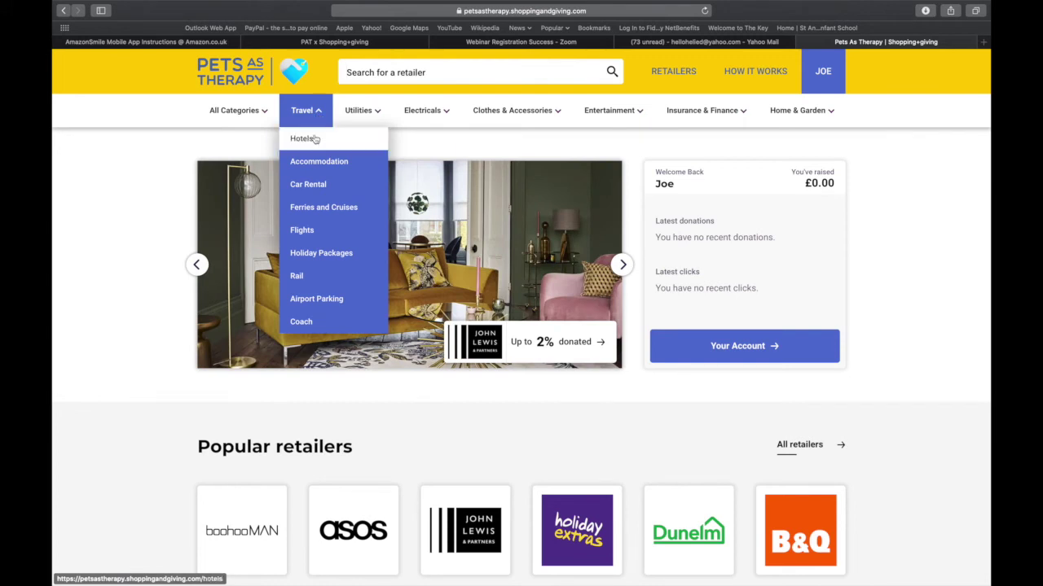
mouse_move(356, 115)
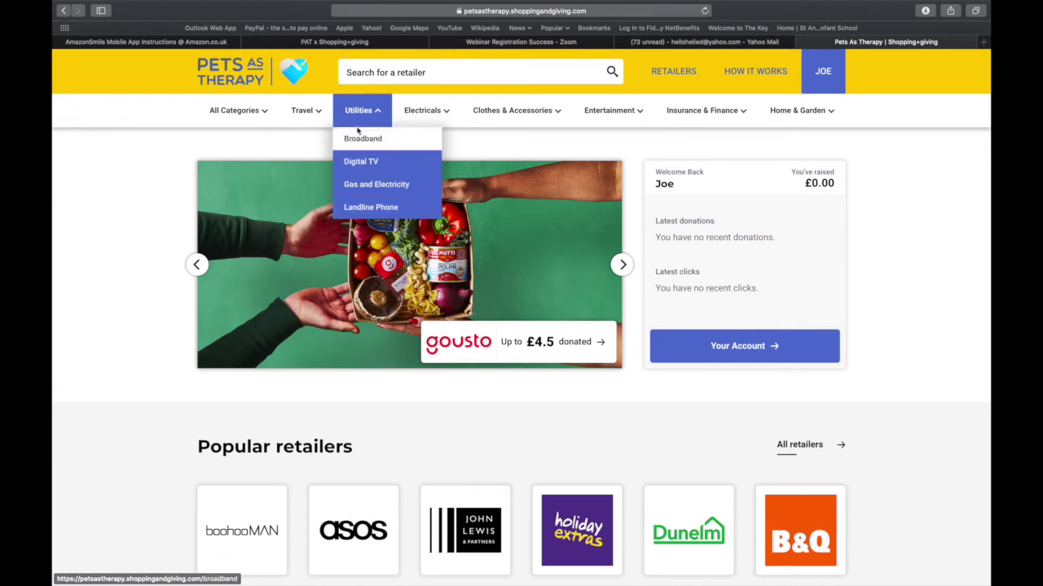
mouse_move(769, 113)
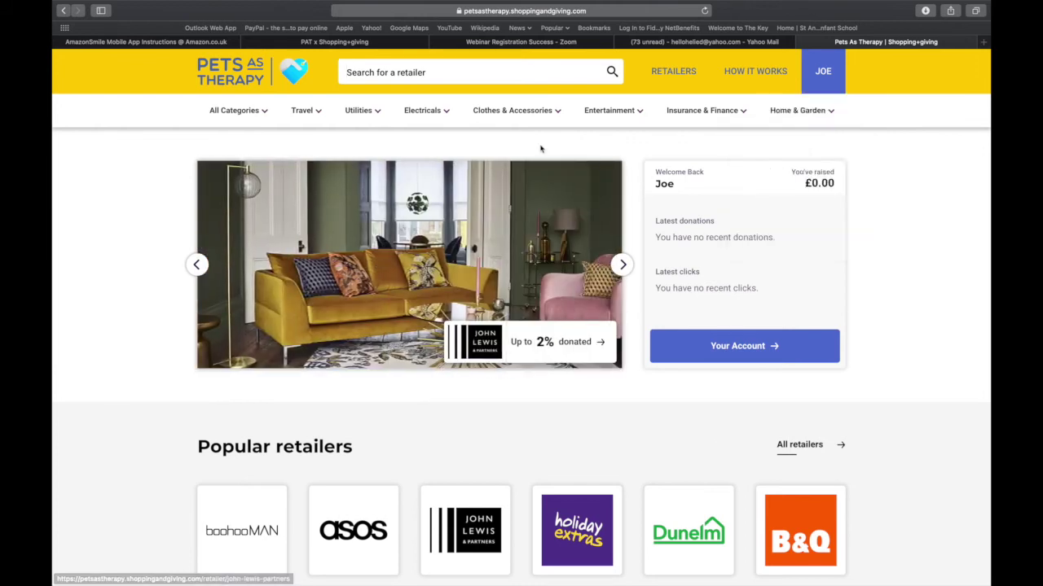
Search retailers for 'John Lewis' and open the John Lewis & Partners page.
type("John Lewis")
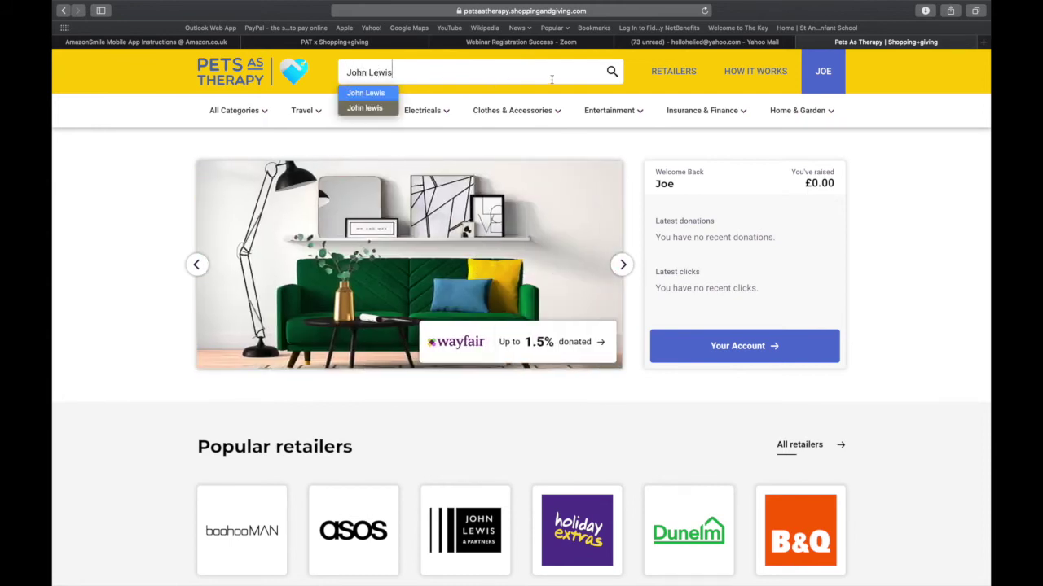
left_click(612, 72)
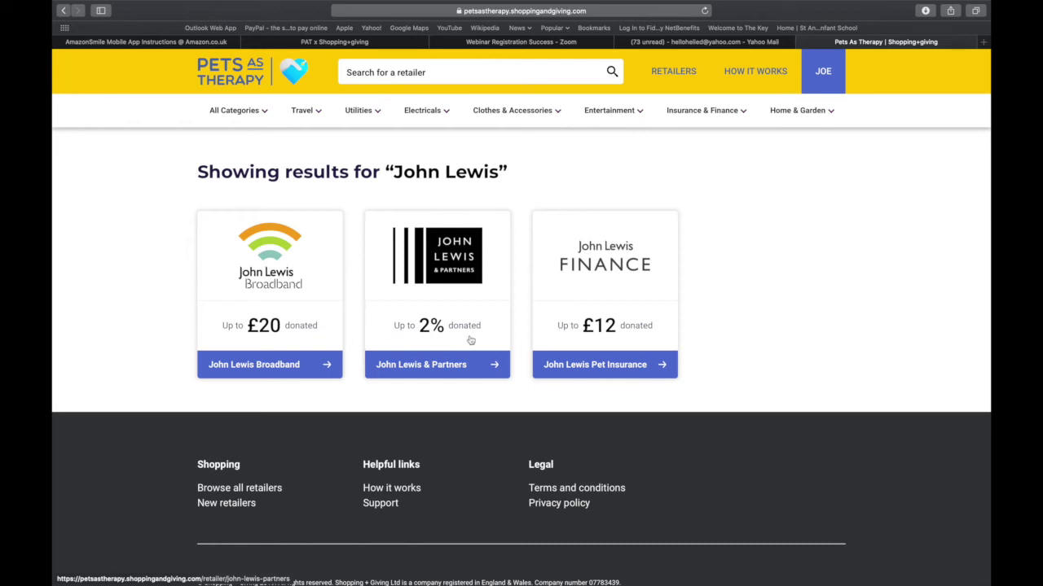
left_click(448, 364)
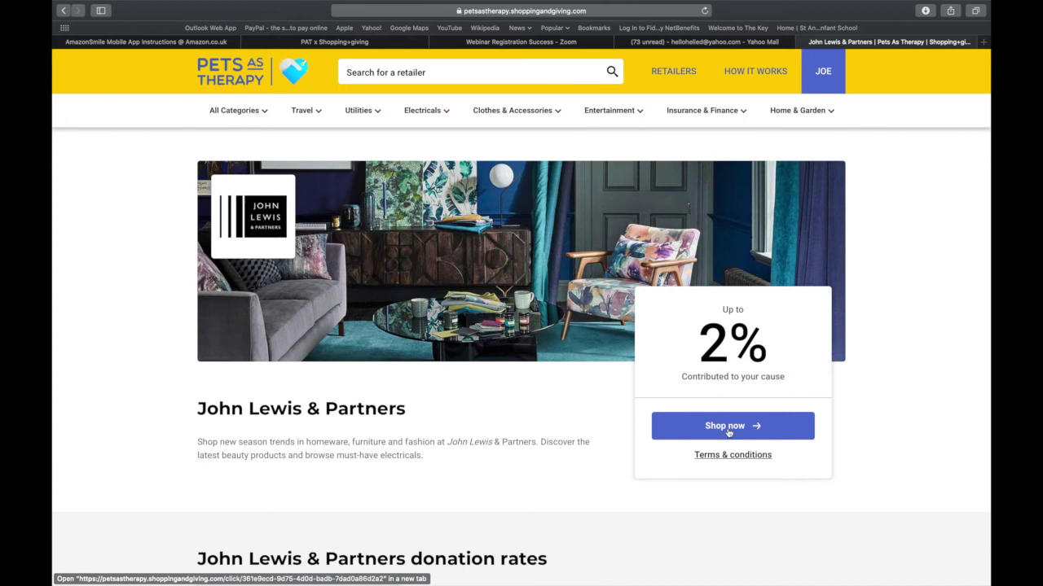
Shop now at John Lewis & Partners to reach johnlewis.com through the charity link.
left_click(737, 431)
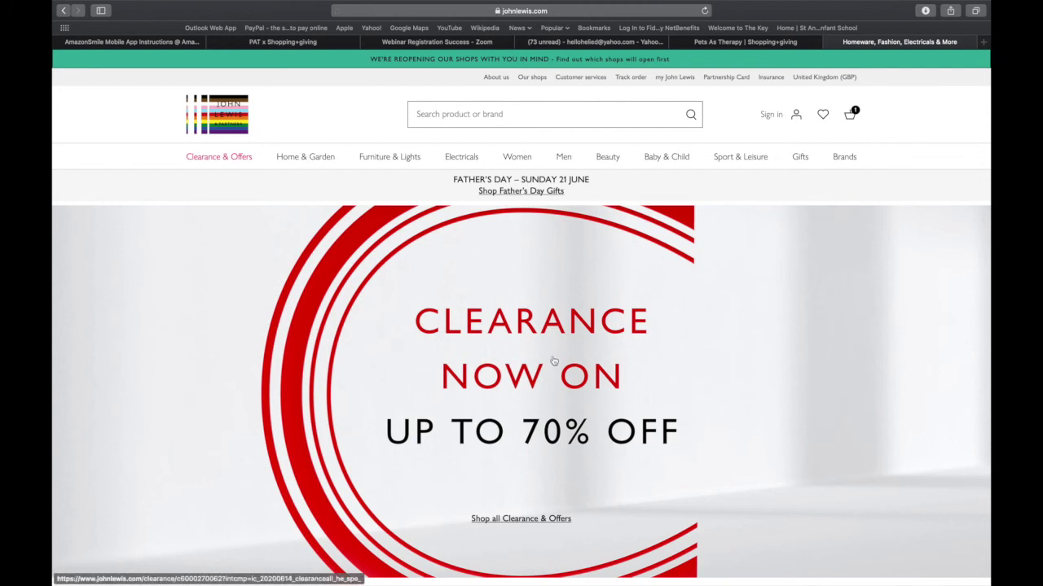
Back on the Pets As Therapy tab, check the account summary shows one retailer click, then log out.
scroll(553, 361, "down", 4)
scroll(553, 361, "up", 5)
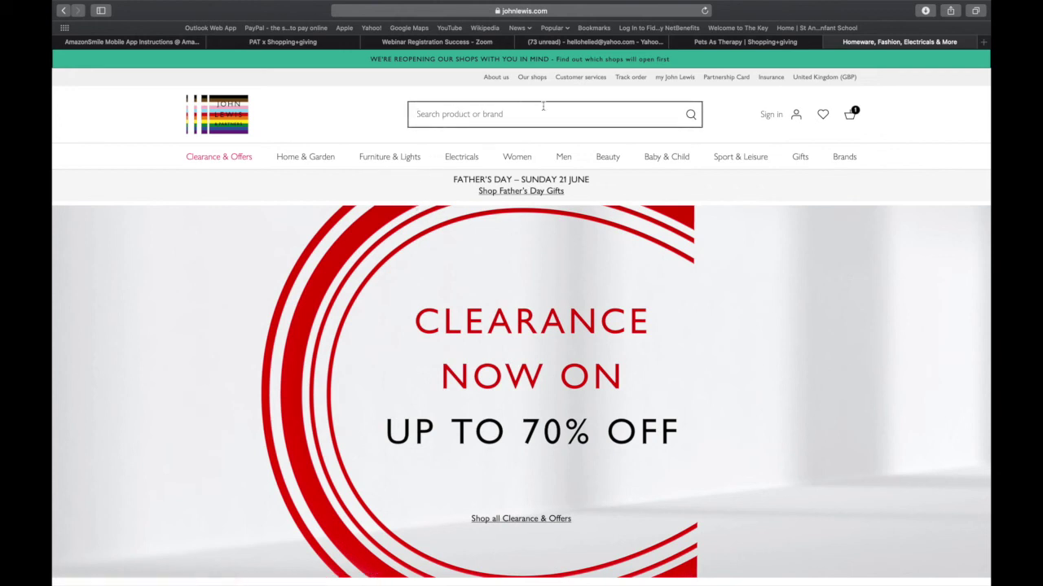
mouse_move(519, 156)
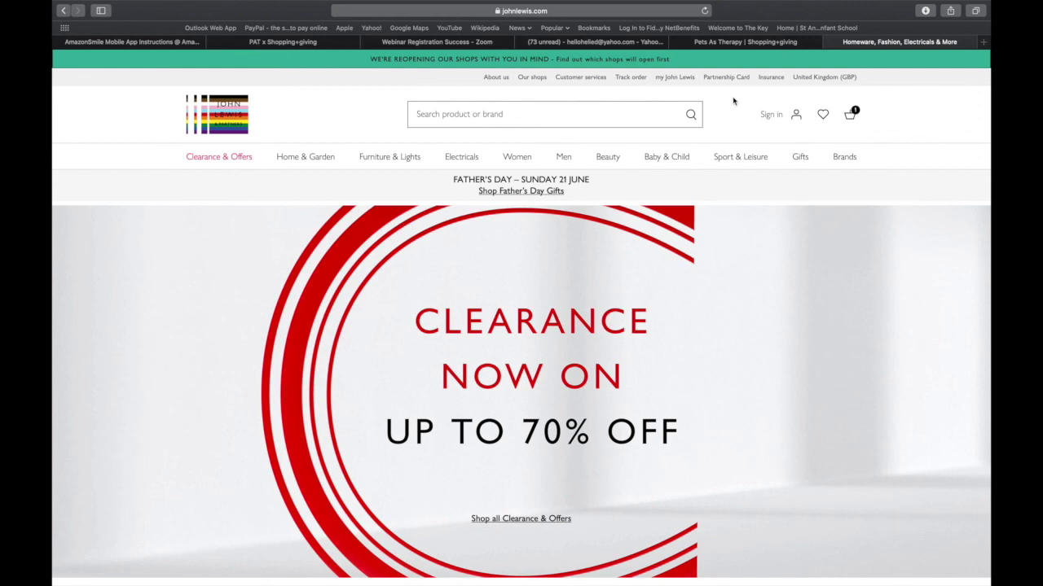
left_click(730, 46)
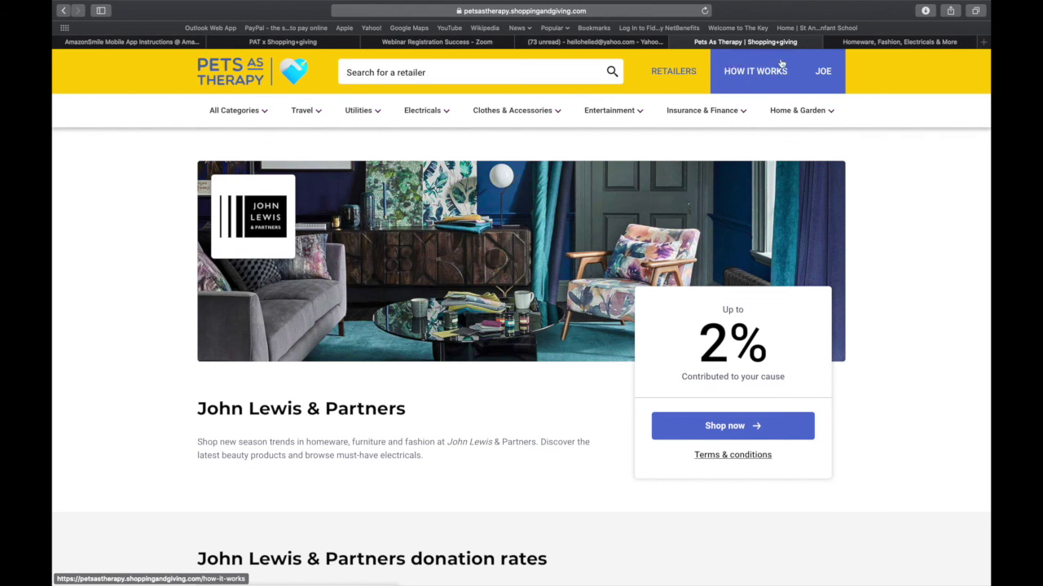
left_click(824, 75)
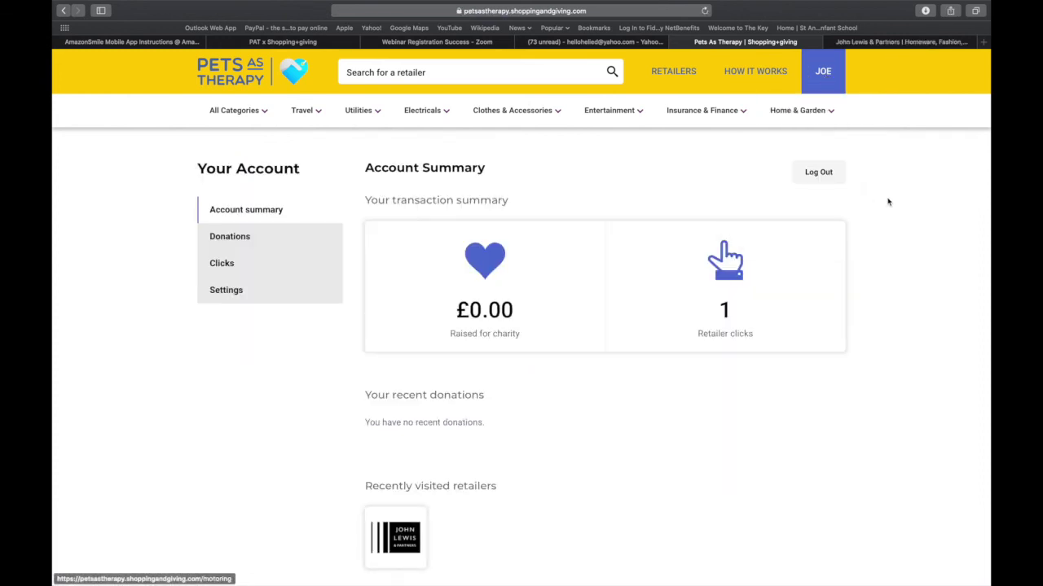
left_click(817, 174)
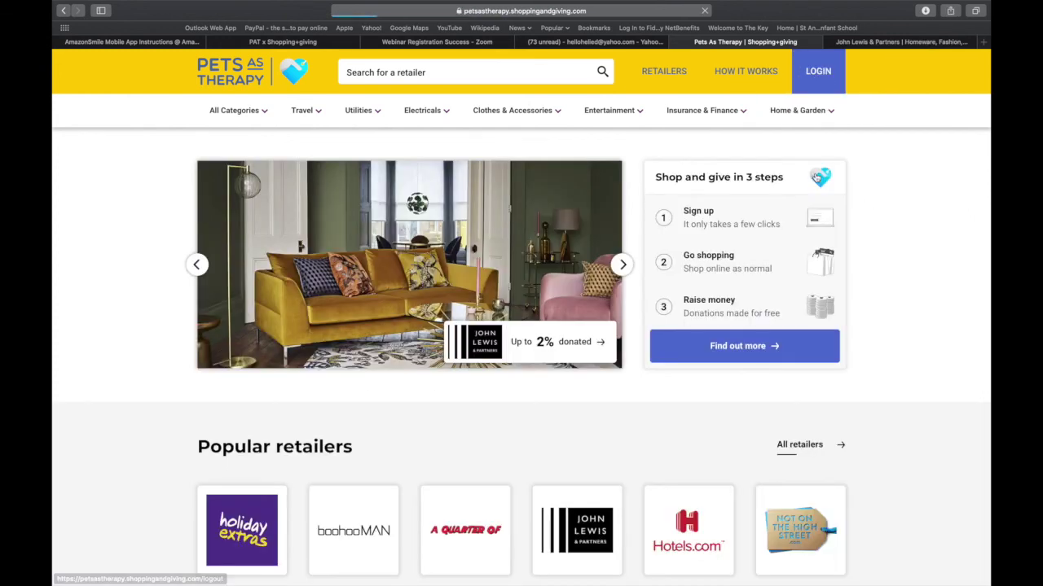